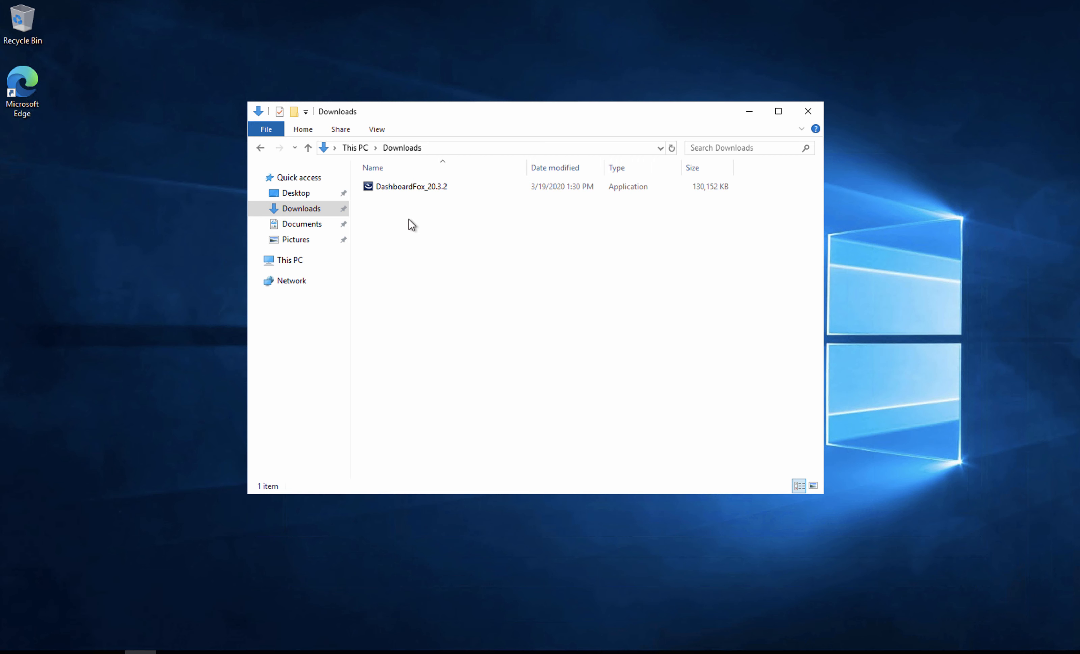
Run the DashboardFox_20.3.2 installer as administrator, allowing it past the SmartScreen warning
right_click(408, 188)
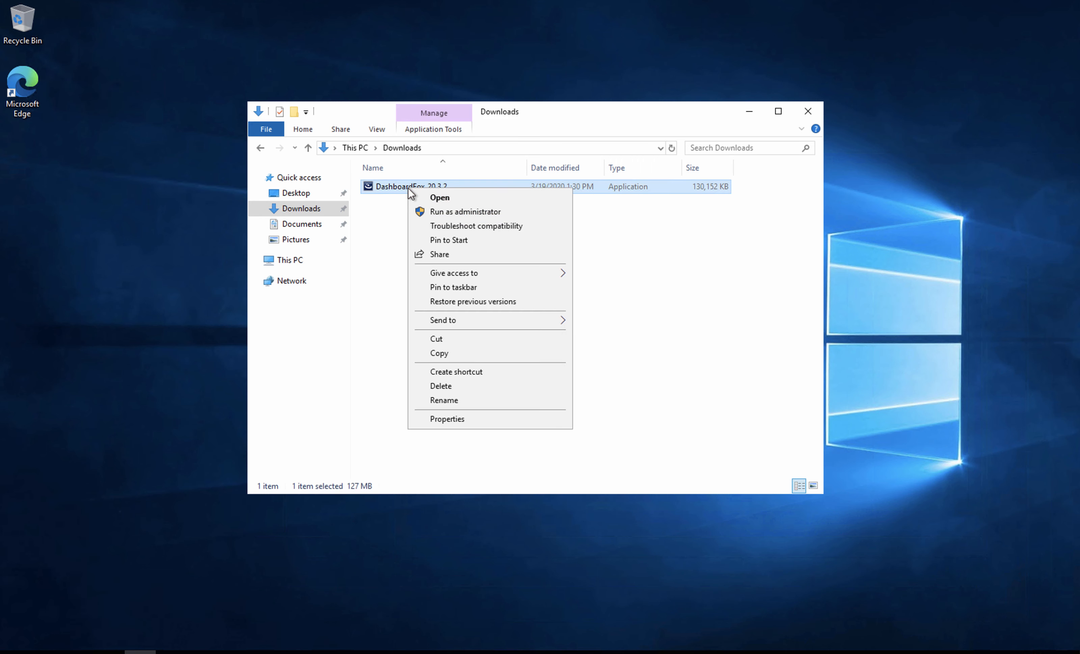
left_click(460, 211)
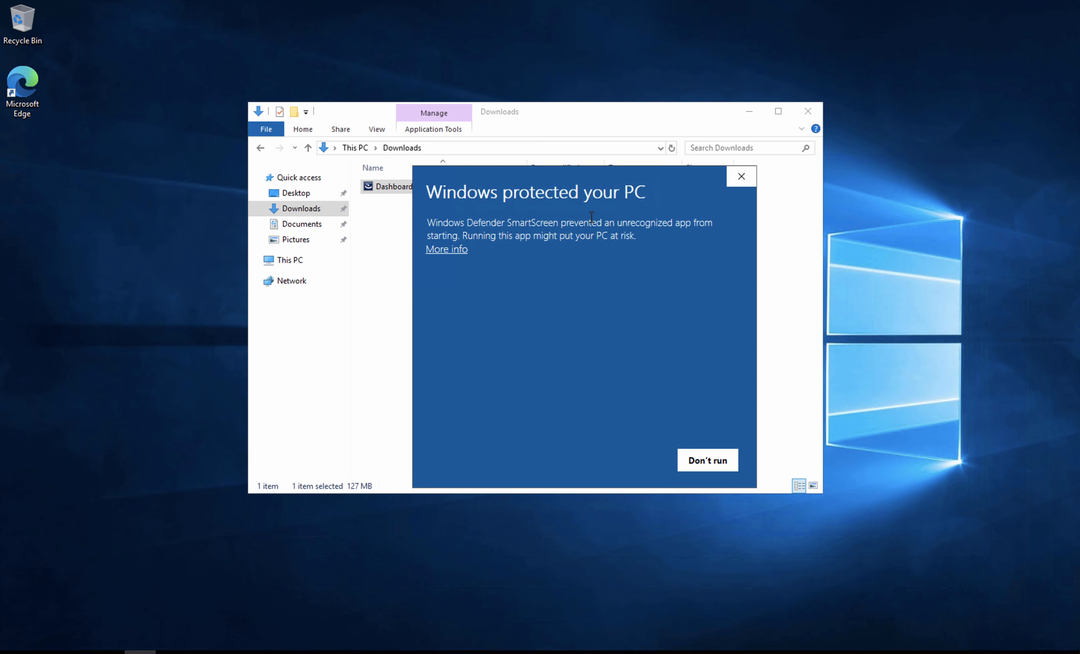
left_click(447, 250)
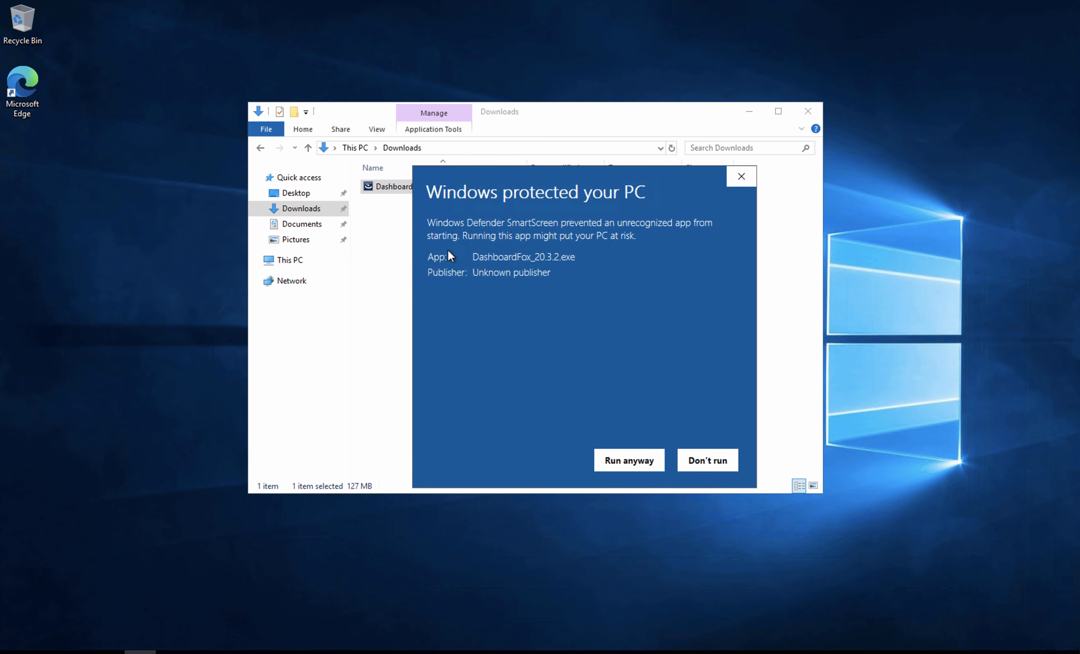
left_click(619, 455)
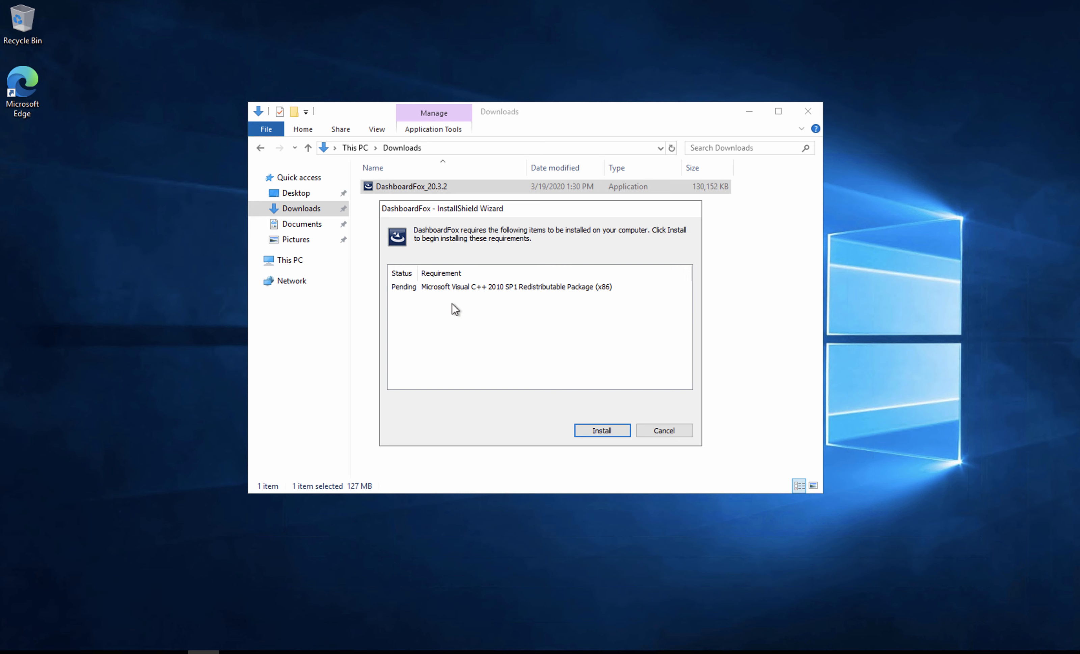
Install the Visual C++ 2010 SP1 prerequisite, keep the default destination folder, and install DashboardFox for all users
left_click(598, 431)
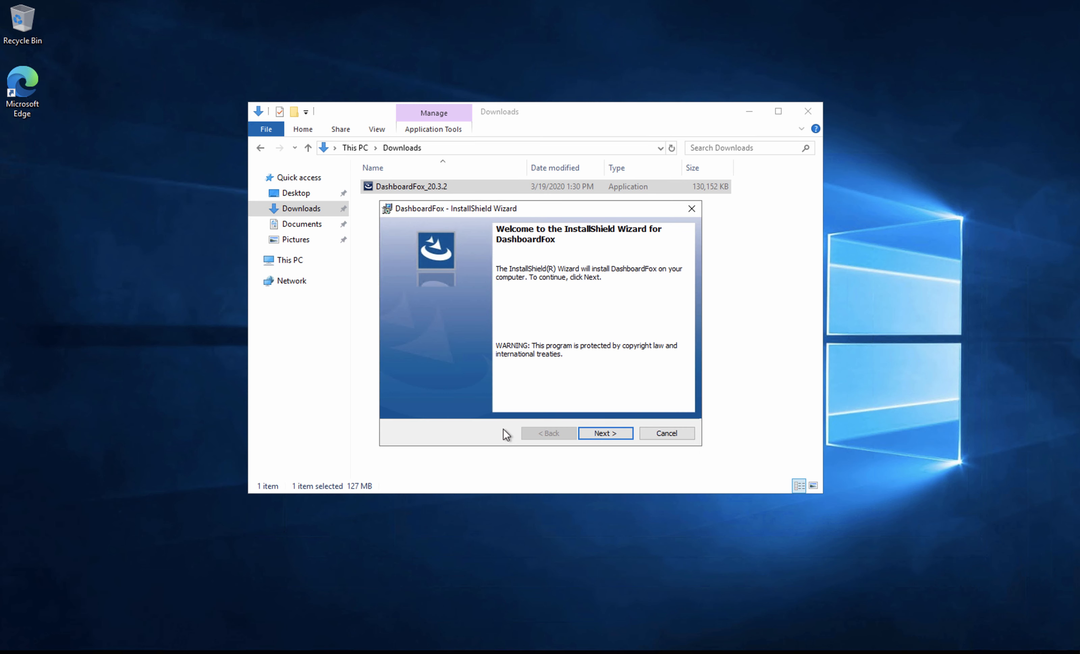
left_click(603, 434)
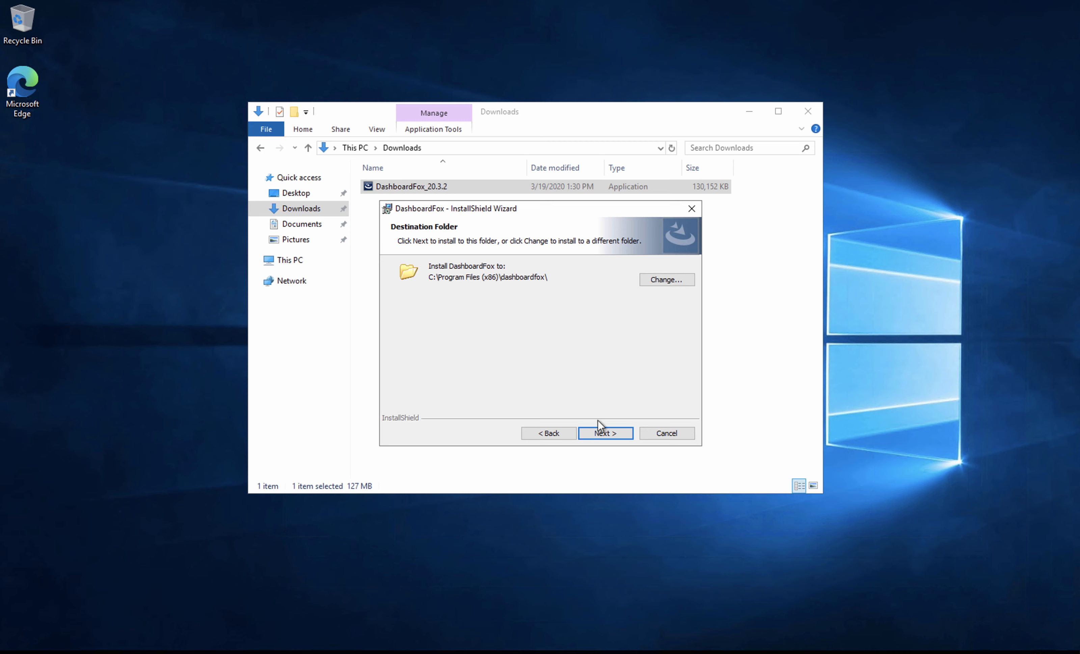
left_click(603, 434)
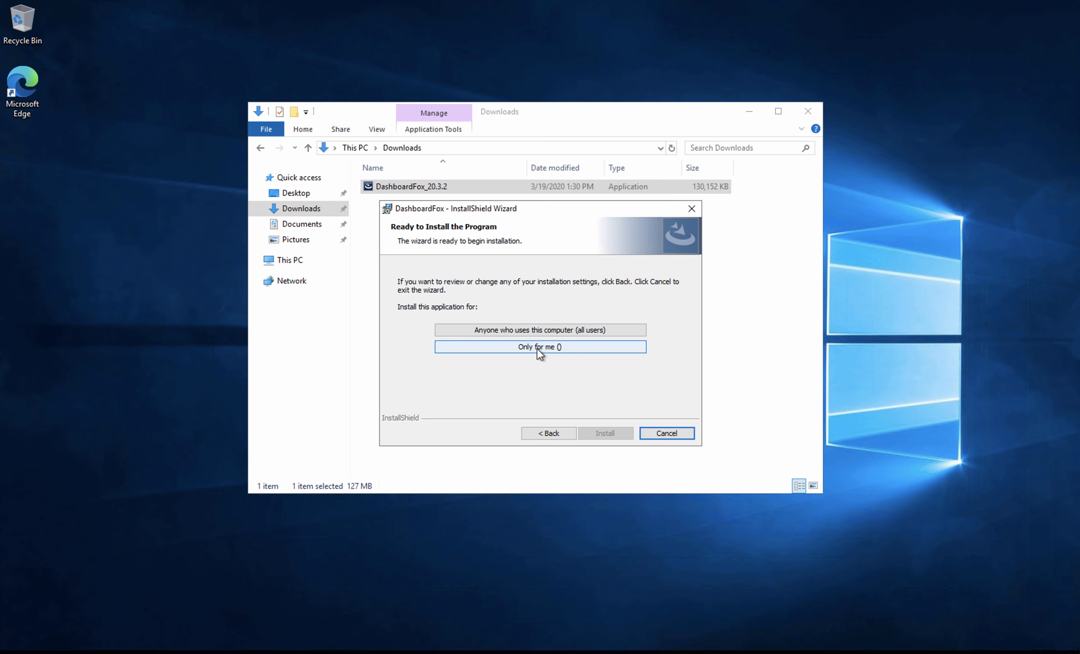
left_click(533, 329)
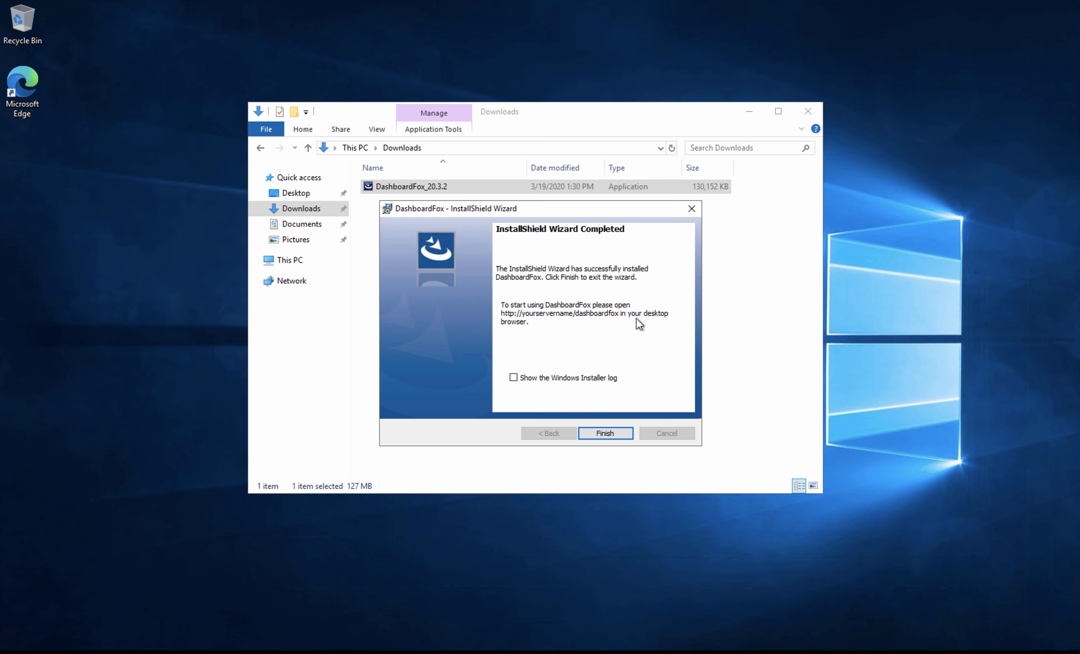
Finish the DashboardFox installation and close the InstallShield Wizard
left_click(601, 433)
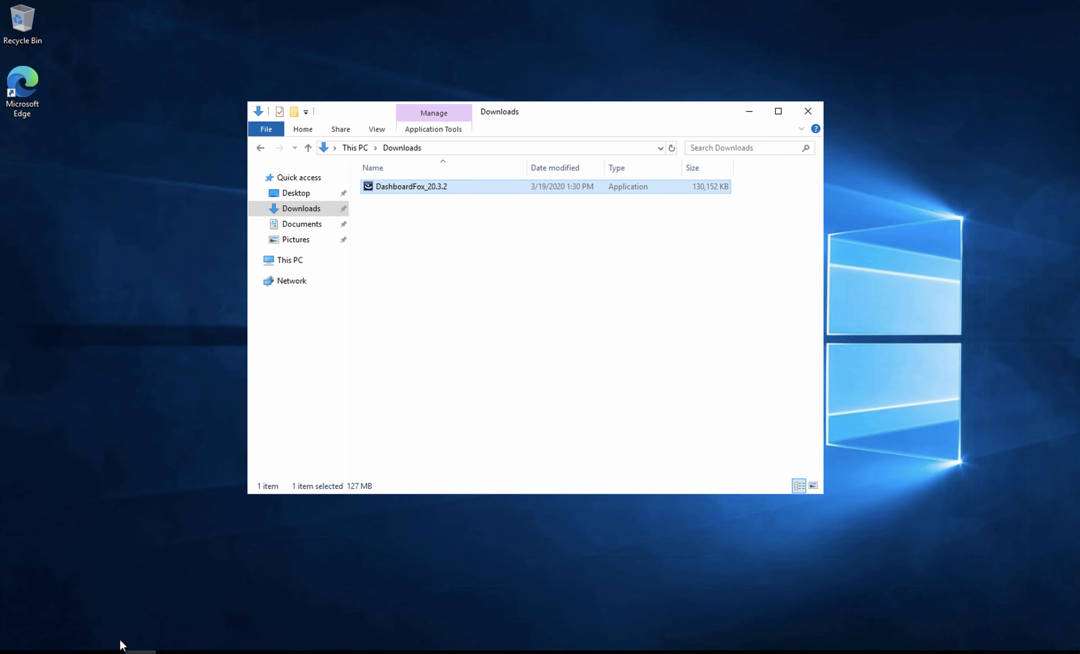
left_click(108, 652)
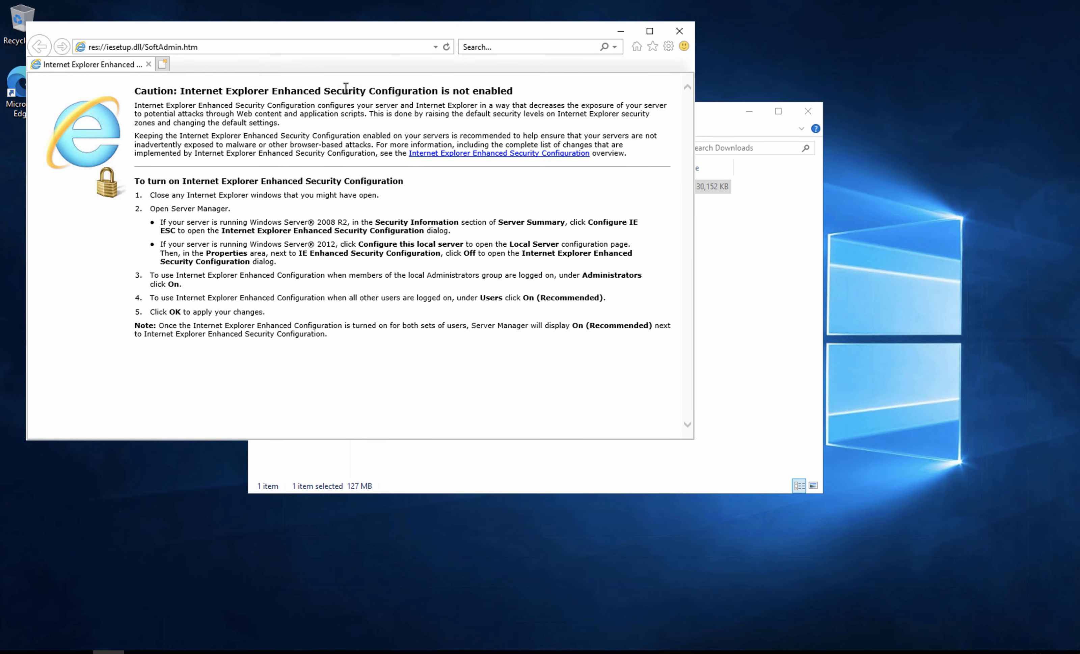
left_click_drag(267, 91, 521, 98)
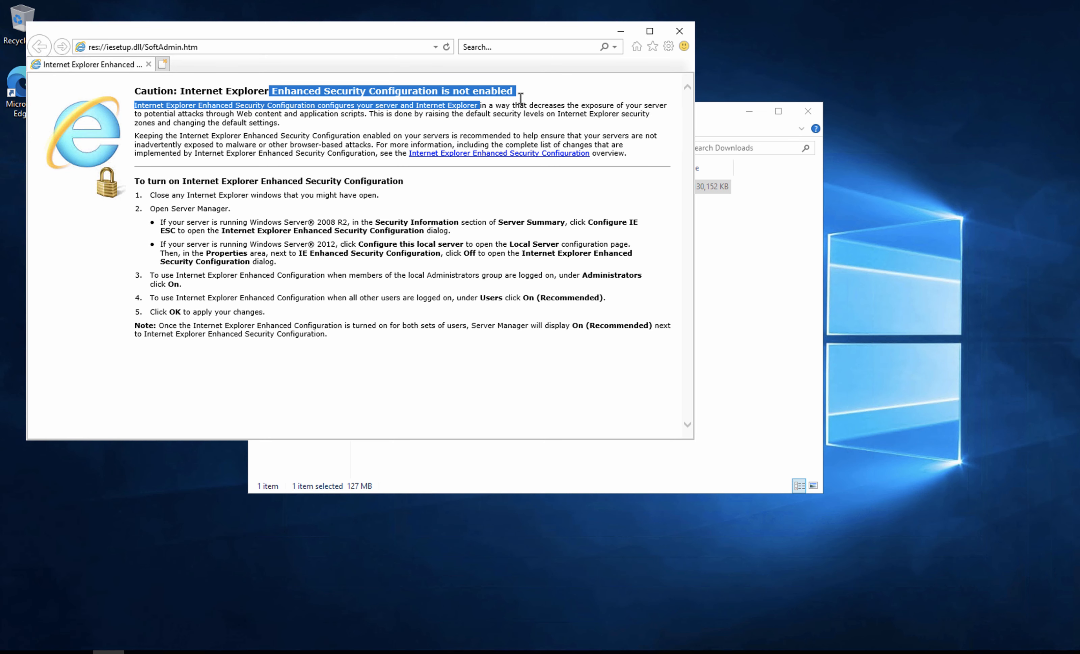
left_click(455, 93)
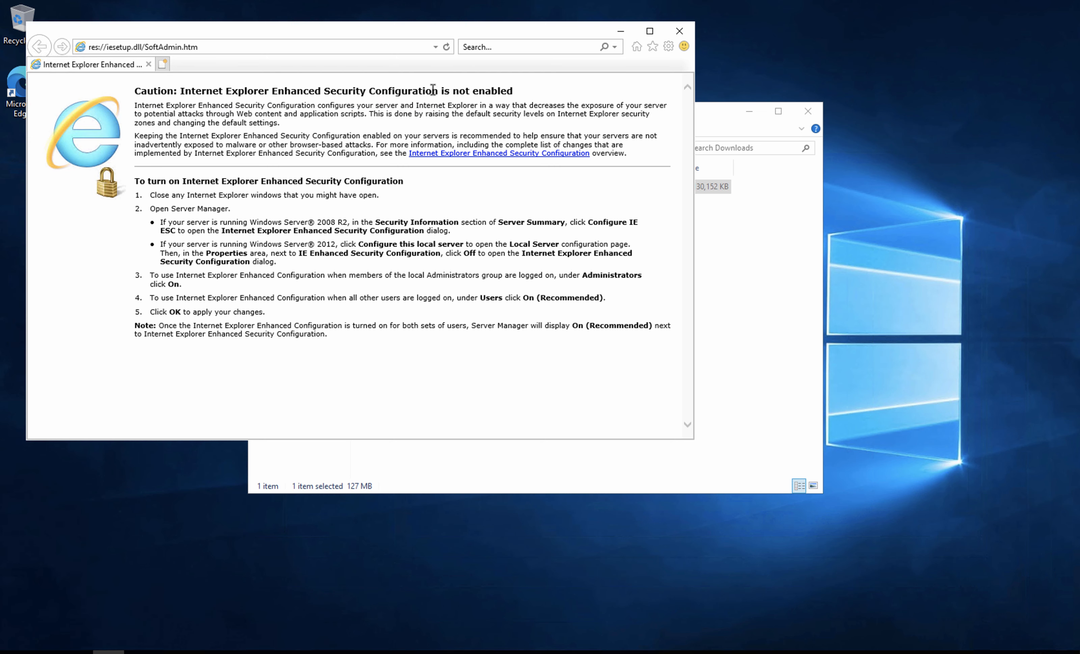
left_click_drag(434, 91, 506, 97)
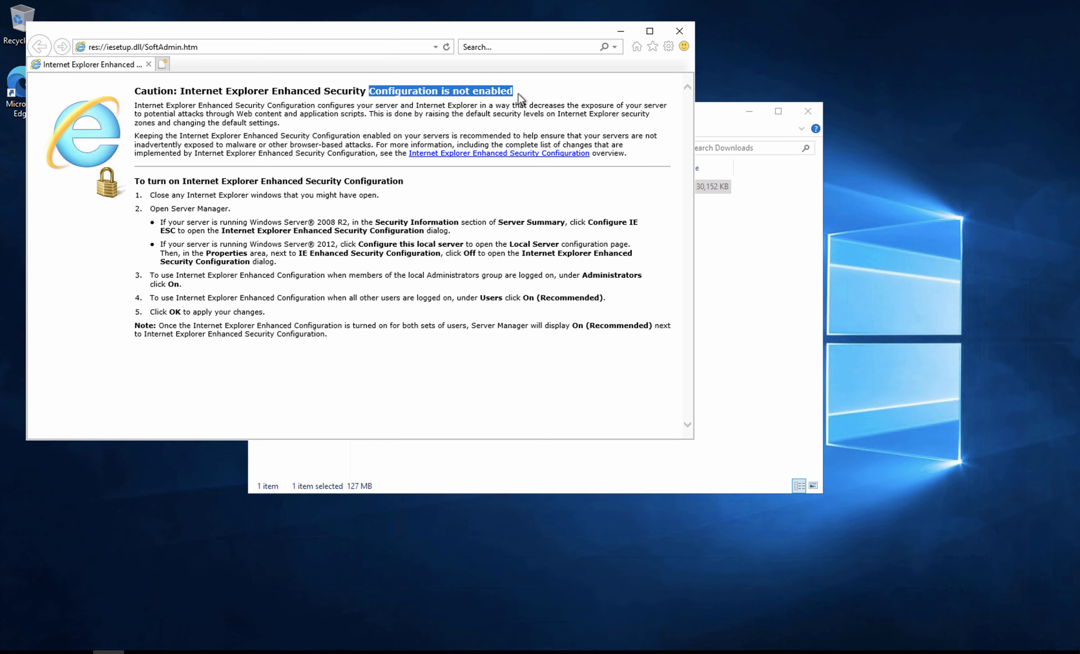
left_click(678, 32)
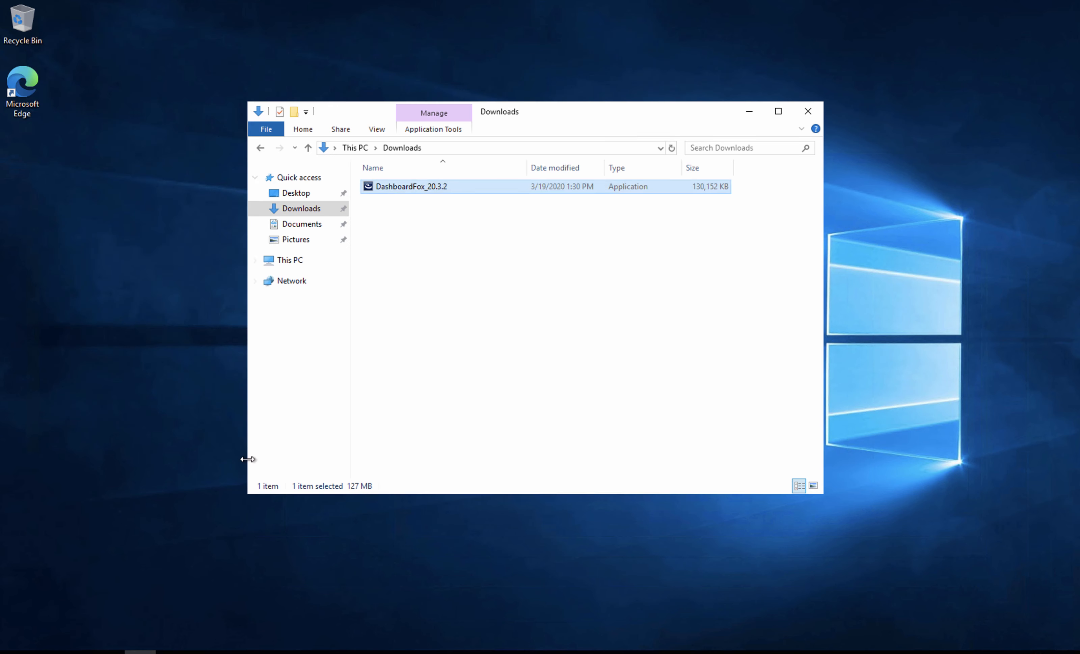
left_click(240, 361)
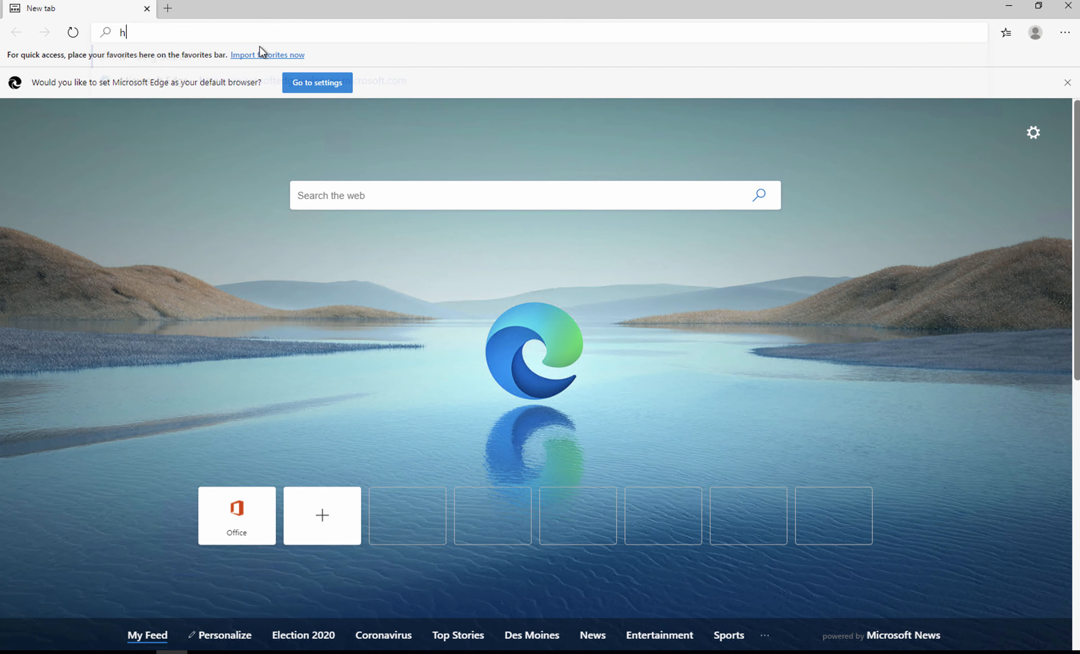
type("http:")
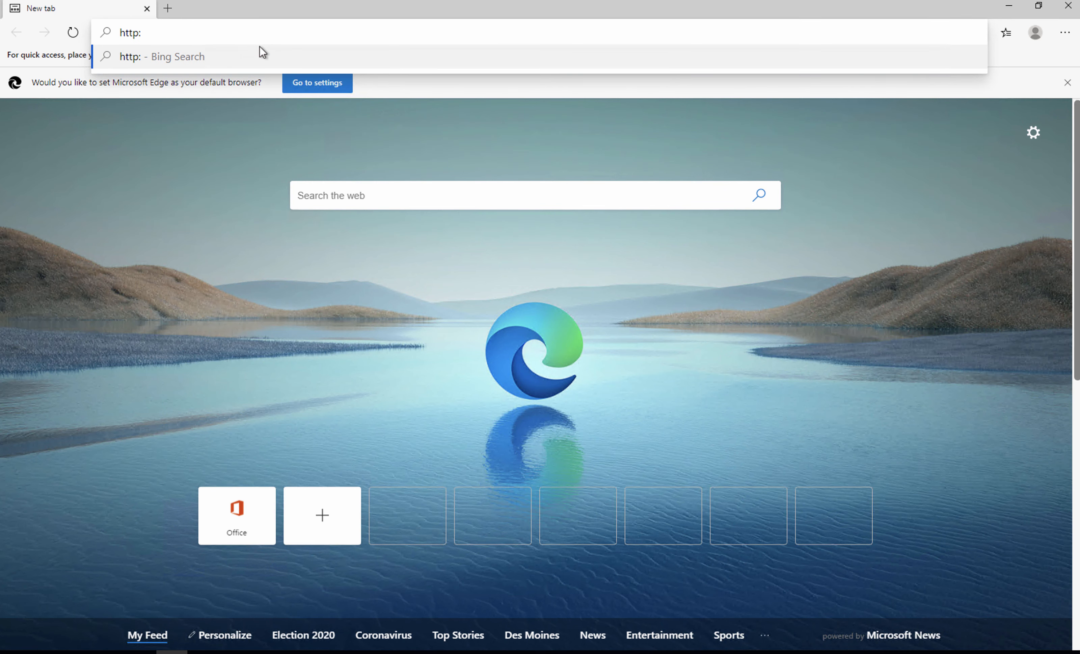
type("//l")
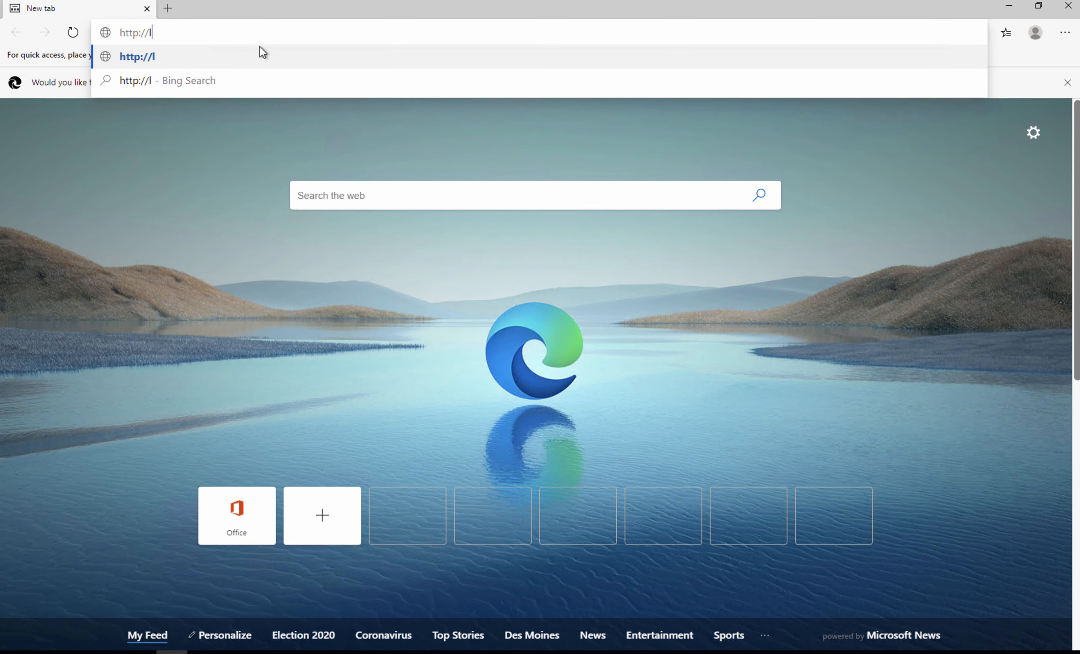
type("ocalhost/")
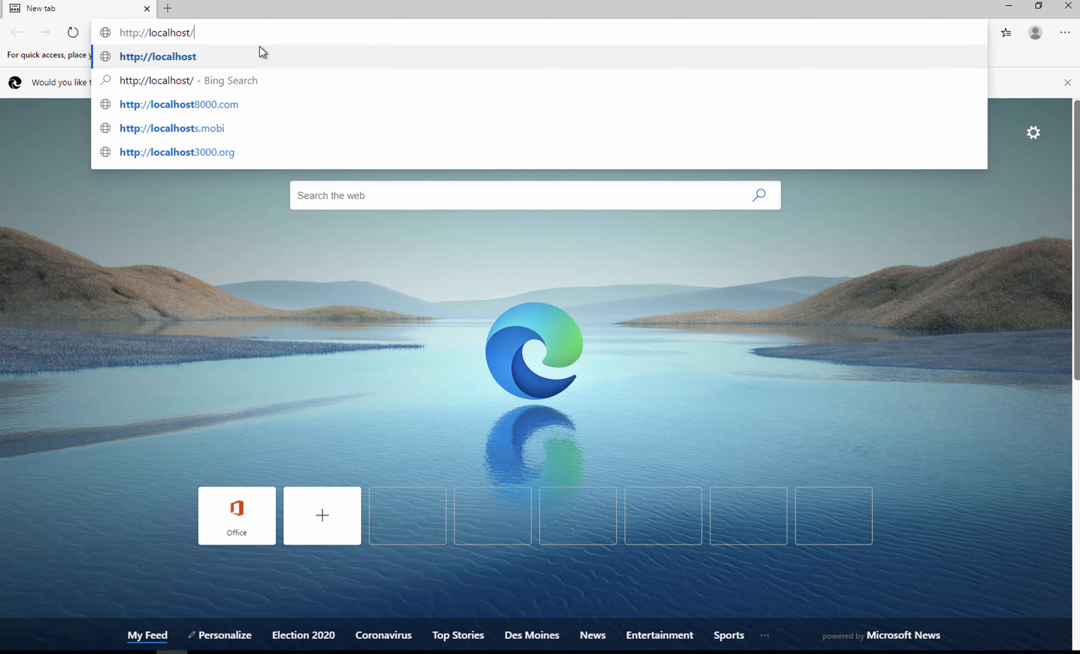
type("dashboardfox")
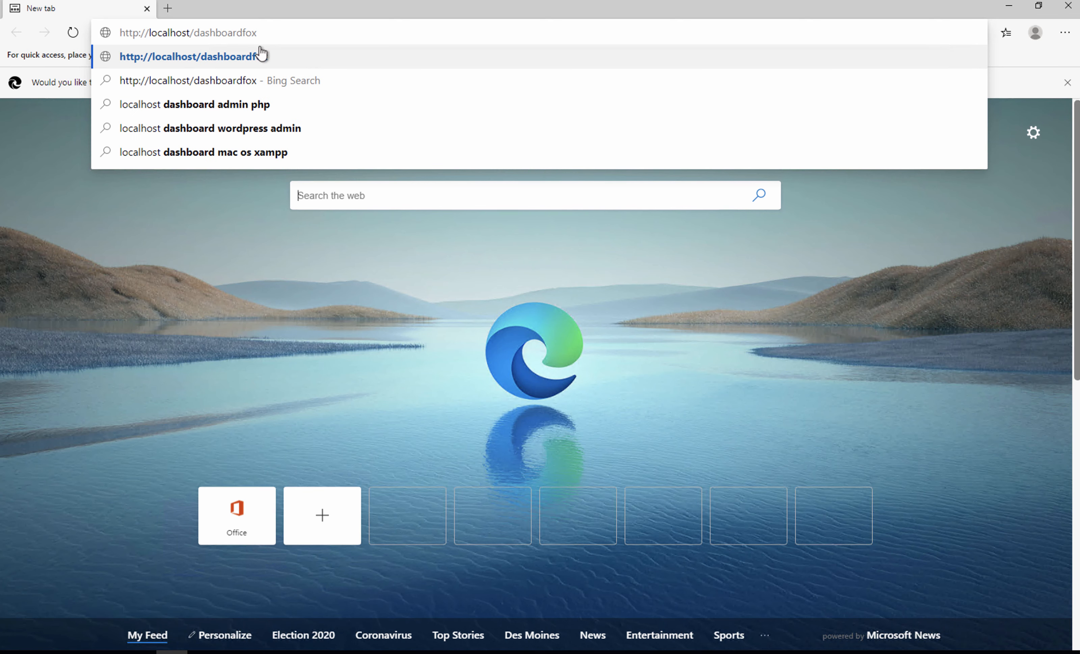
key("Return")
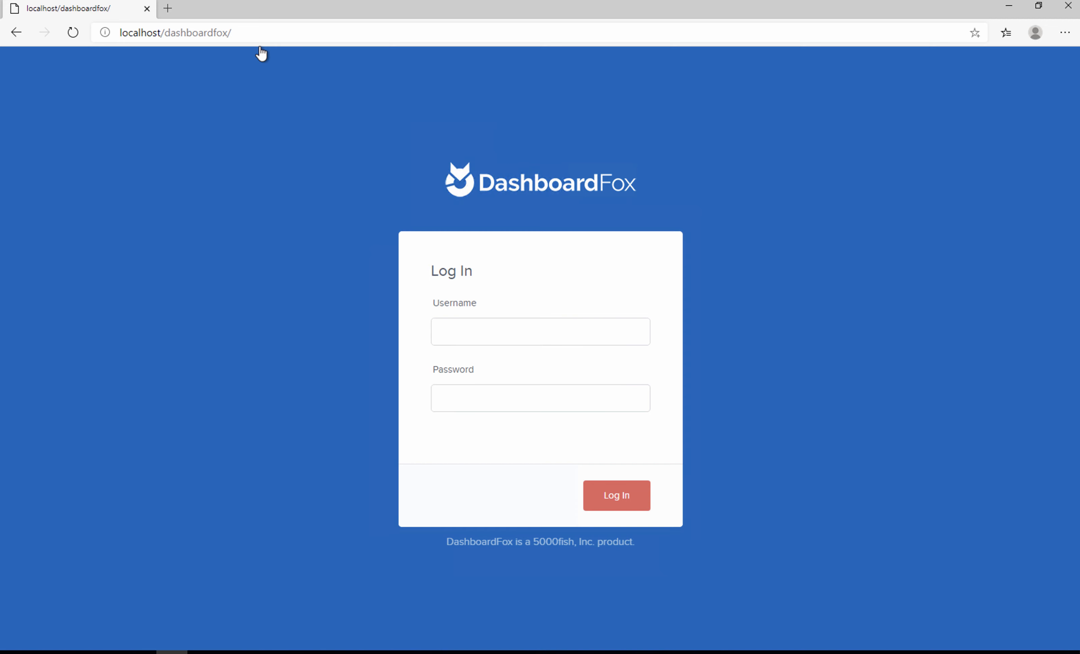
Log in to DashboardFox with the admin account's username and password
left_click(443, 331)
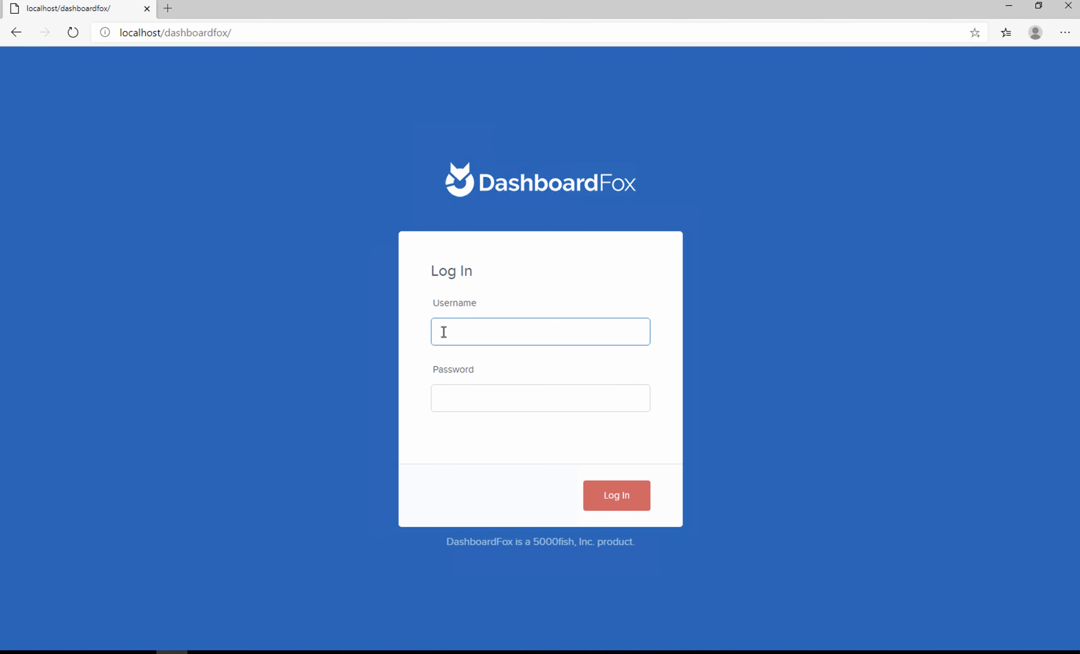
type("admin")
left_click(461, 398)
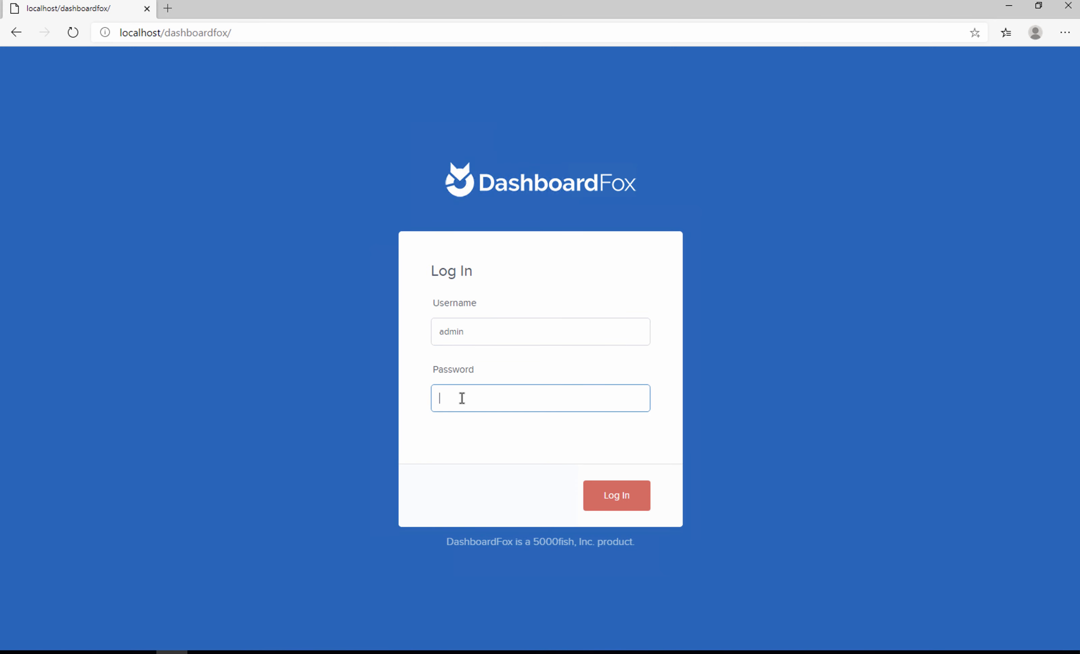
type("password1234")
left_click(620, 495)
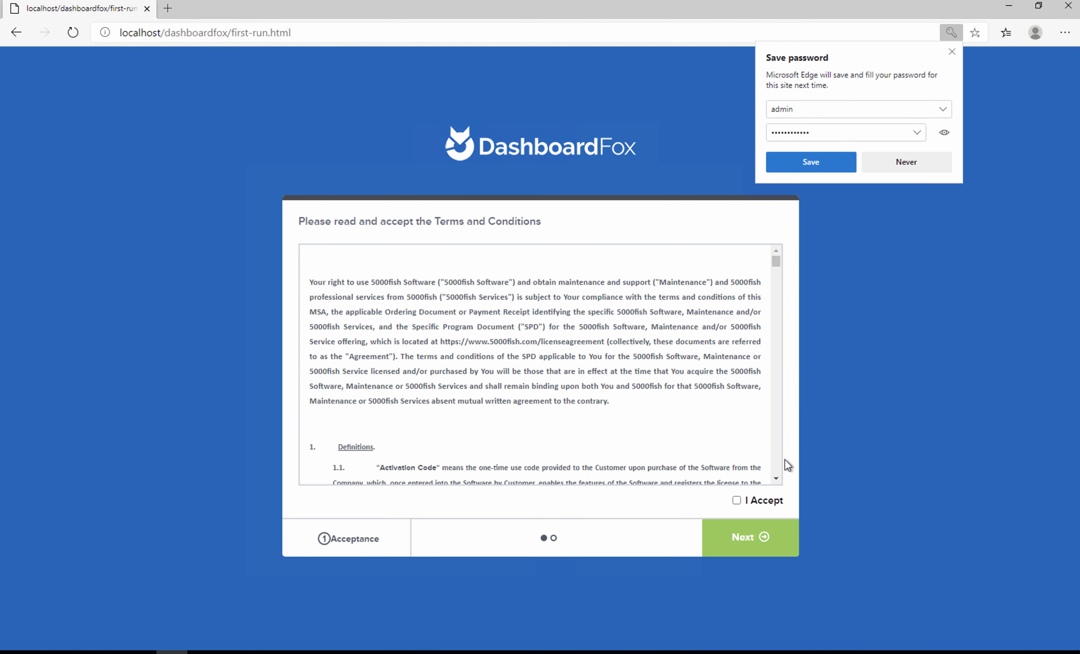
Dismiss the save-password prompt, scroll through the Terms and Conditions, accept them, and proceed to Activation
left_click(952, 52)
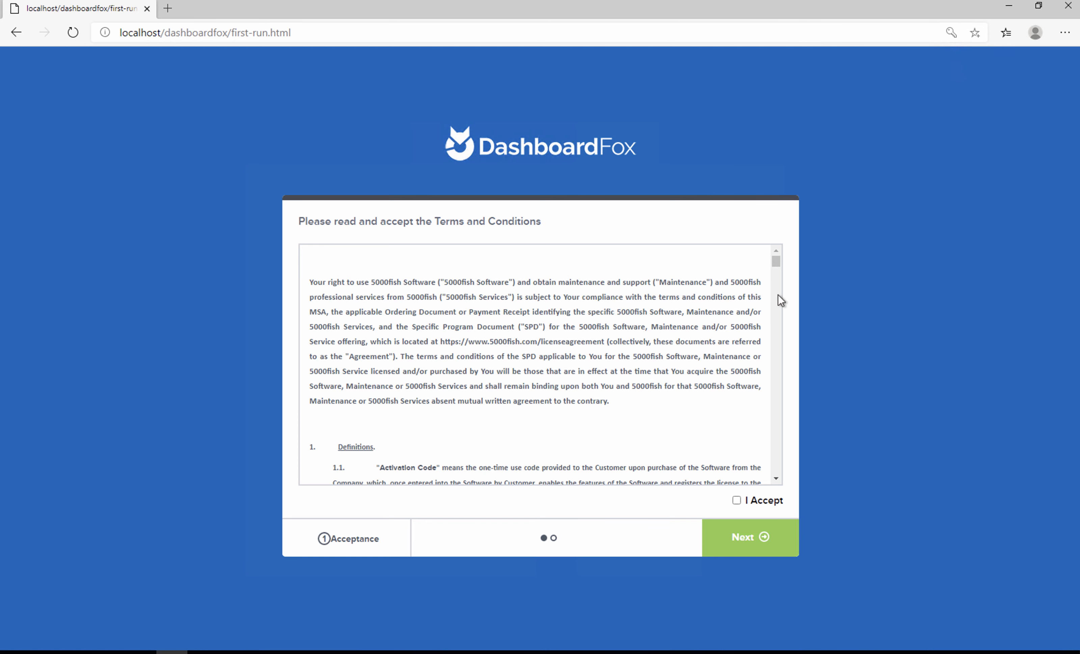
left_click_drag(777, 260, 775, 283)
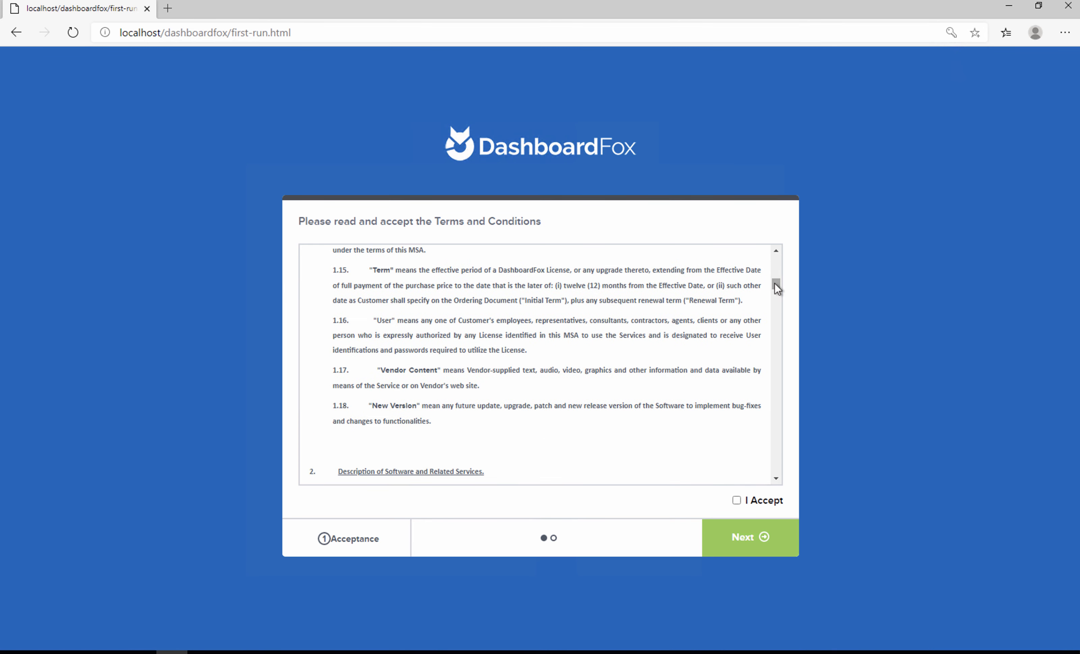
scroll(778, 293, "down", 15)
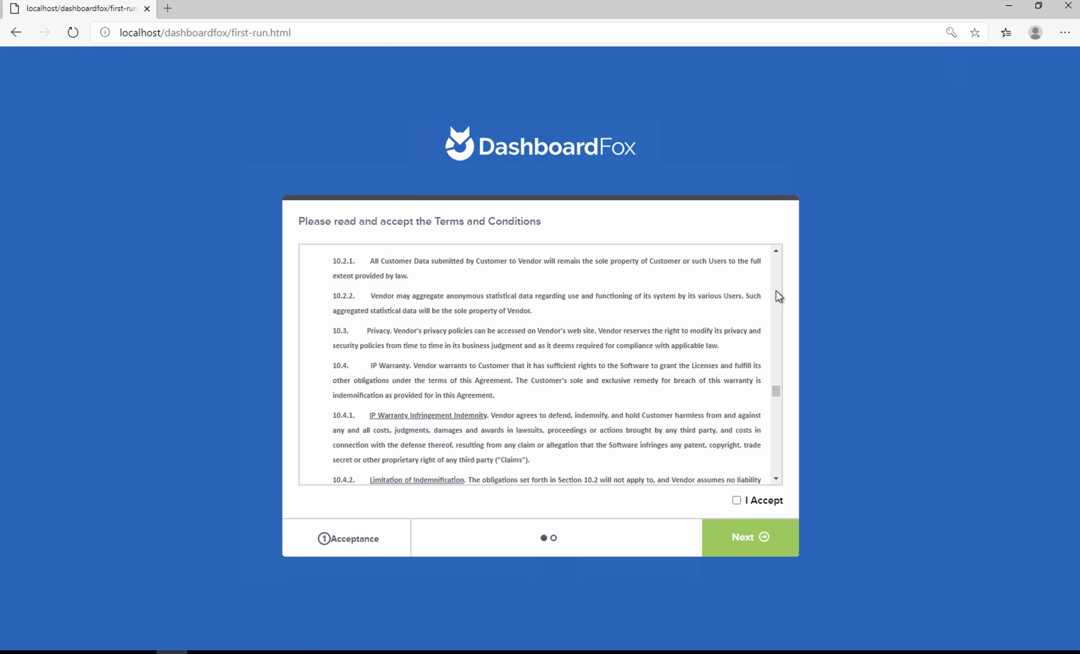
left_click_drag(777, 389, 776, 479)
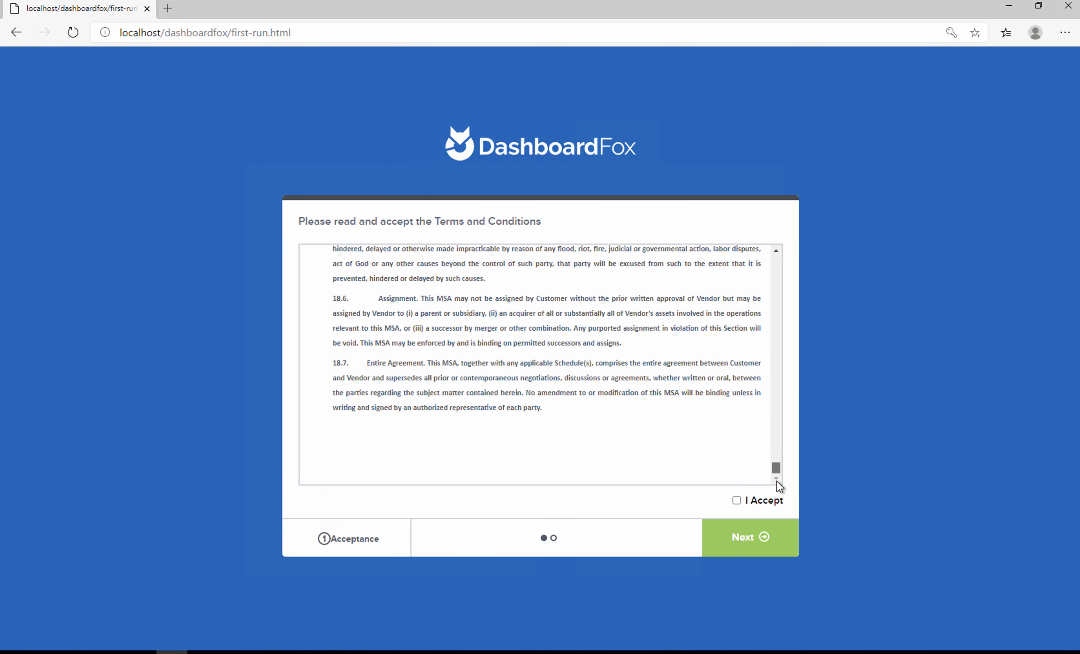
left_click(736, 500)
left_click(756, 545)
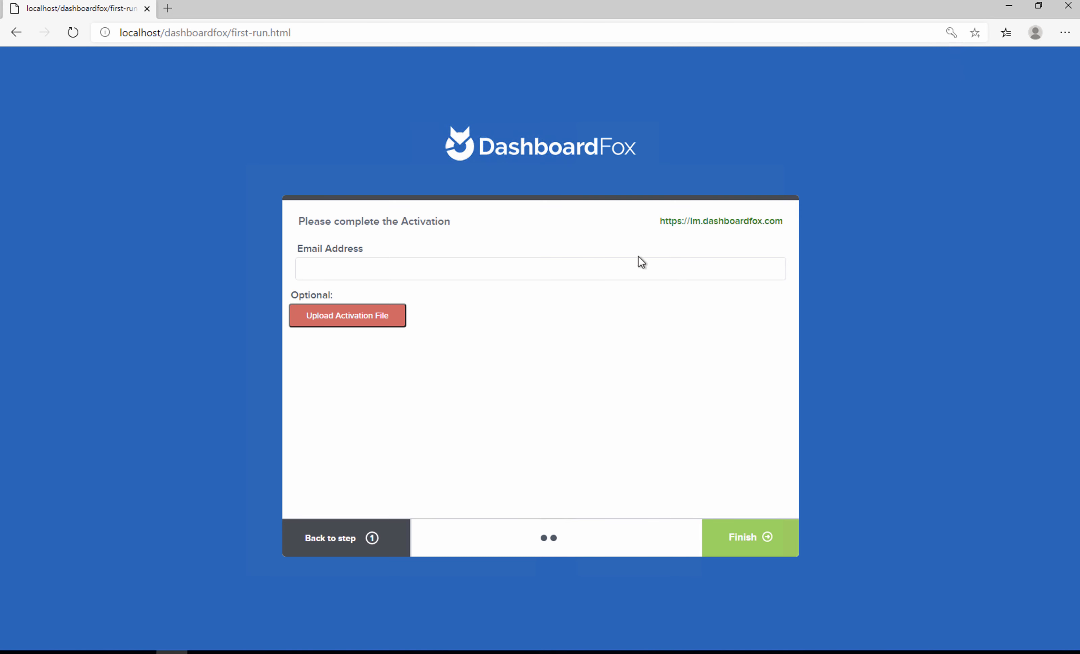
Enter the contact's e-mail address on the Activation step and submit it with Finish
mouse_move(709, 220)
left_click(453, 270)
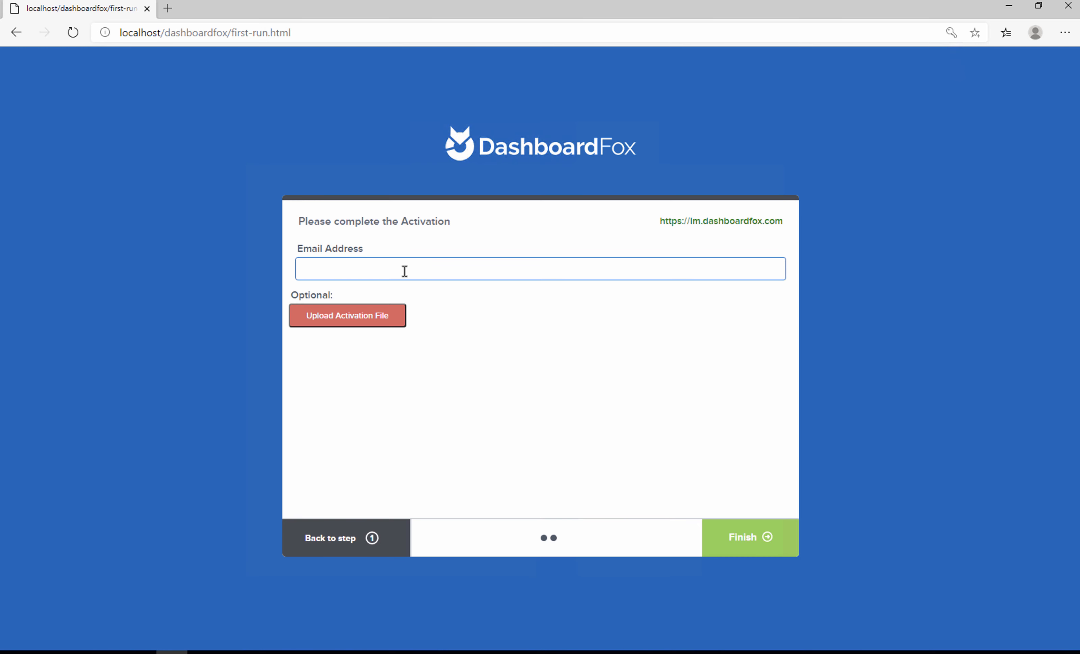
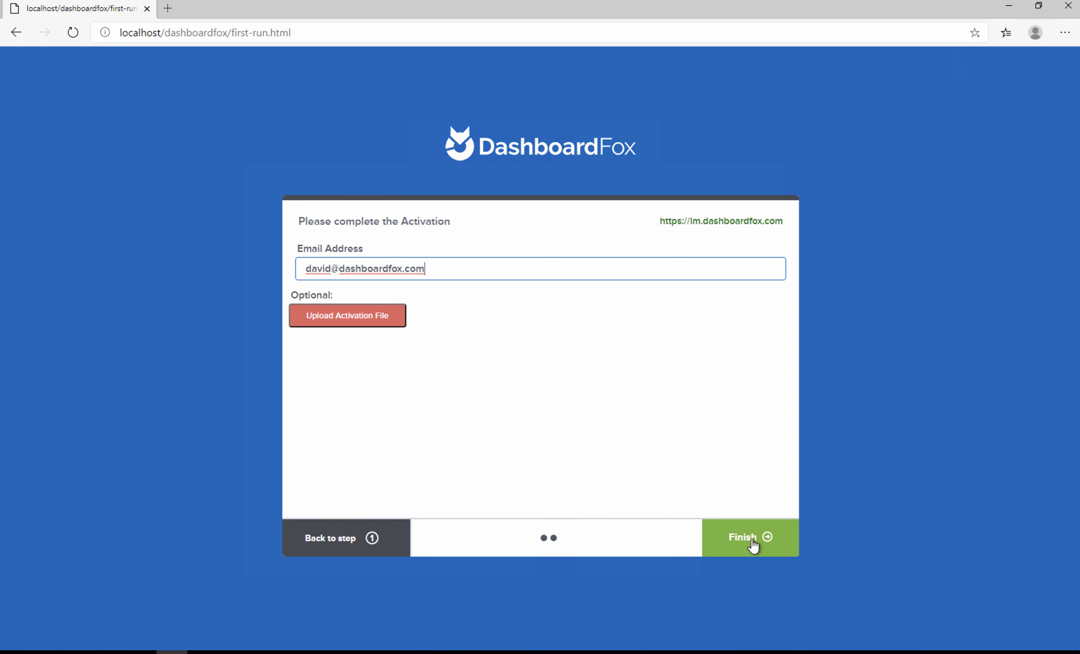
left_click(761, 542)
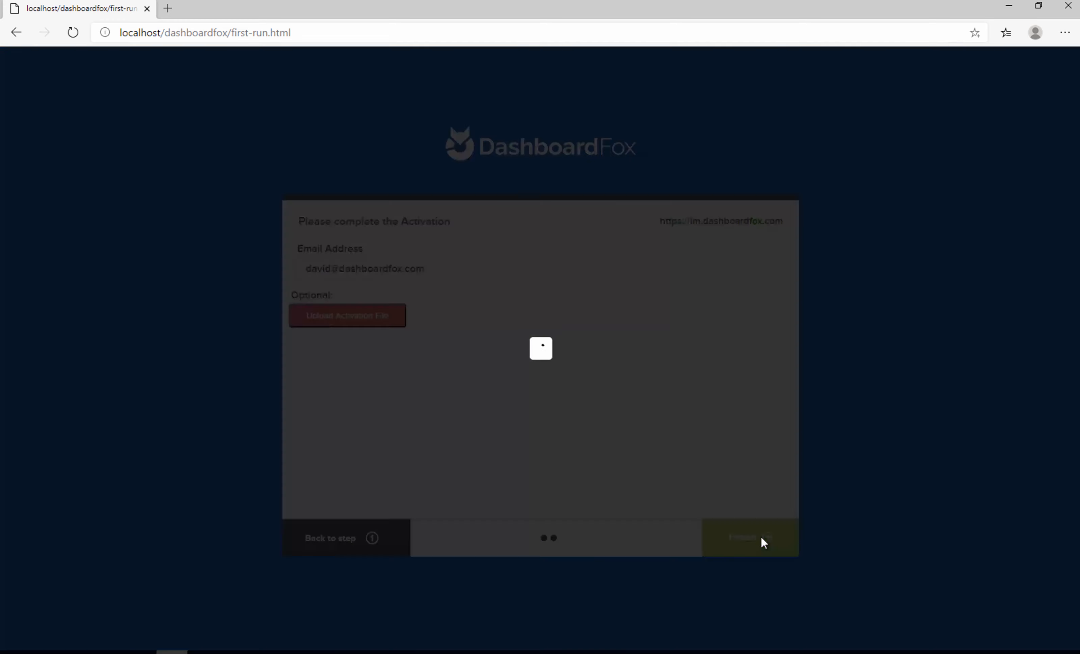